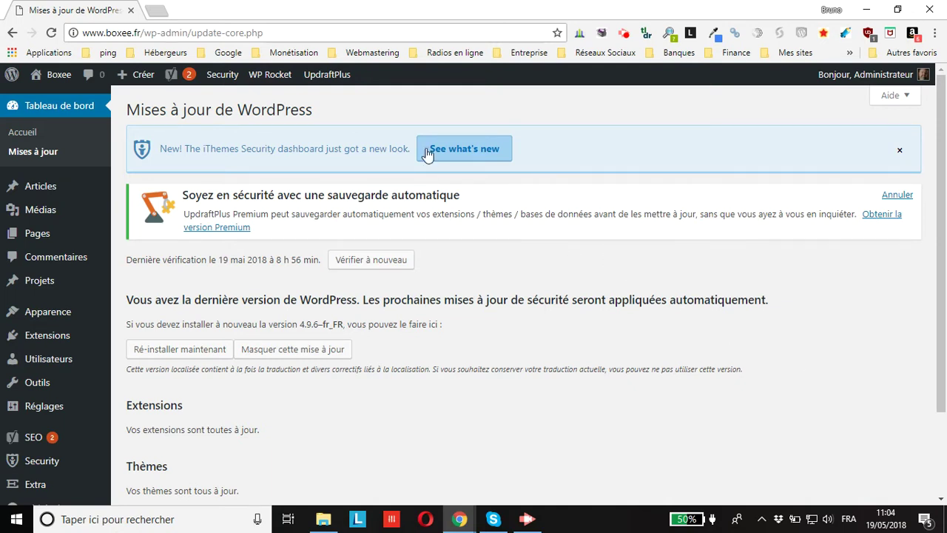
Step: Open the installed extensions list and deactivate the UpdraftPlus - Sauvegarde/Restauration extension
mouse_move(317, 78)
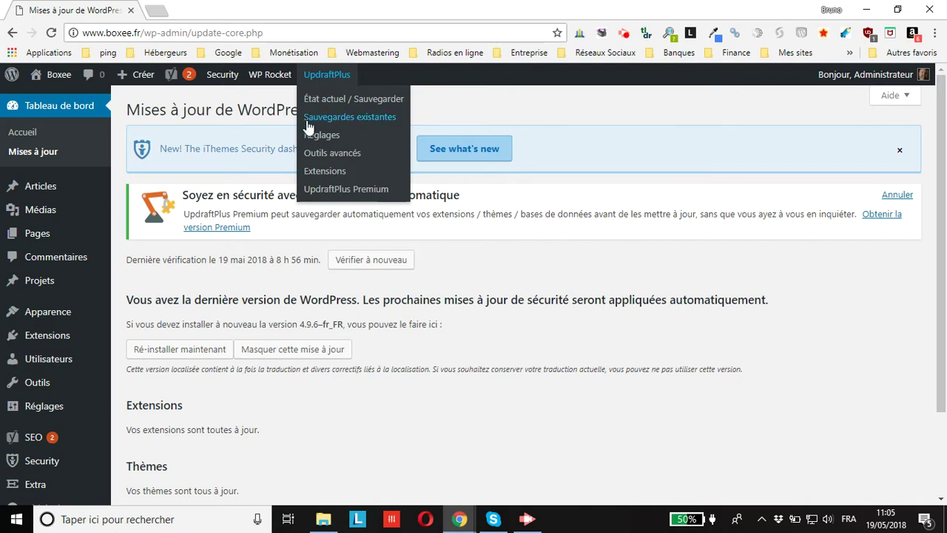
mouse_move(42, 344)
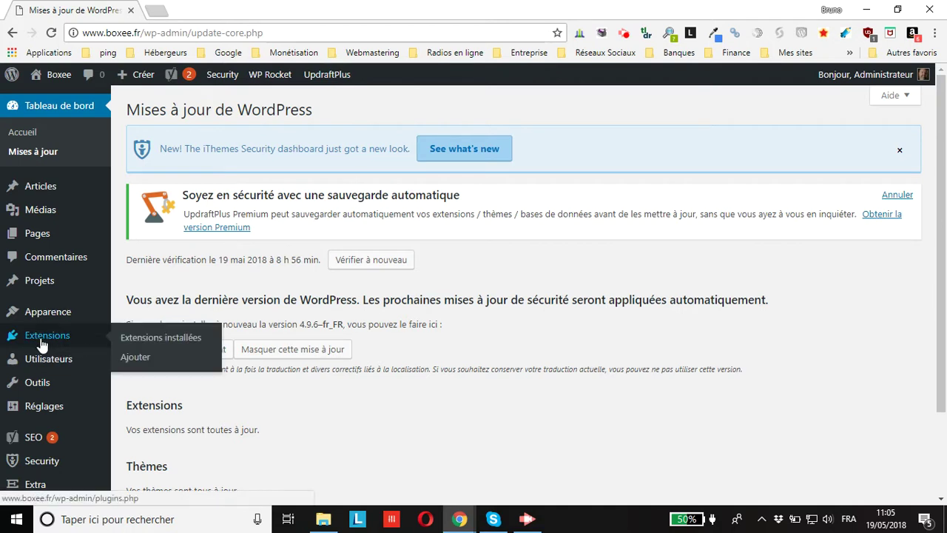
left_click(144, 348)
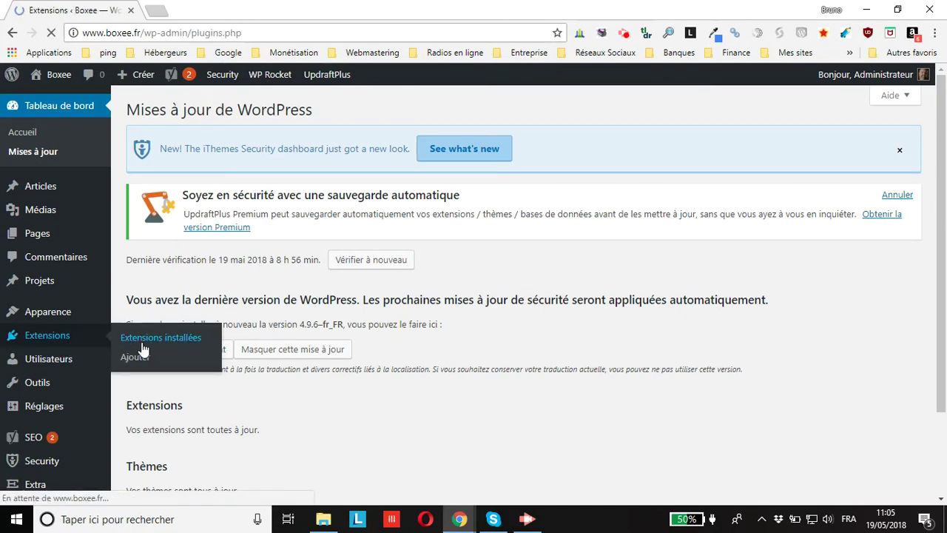
scroll(143, 349, "down", 5)
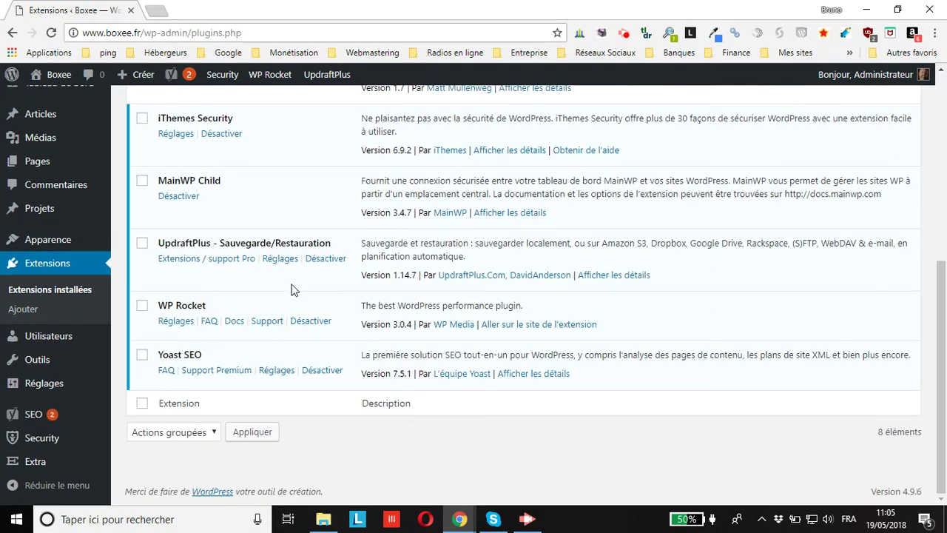
left_click(328, 260)
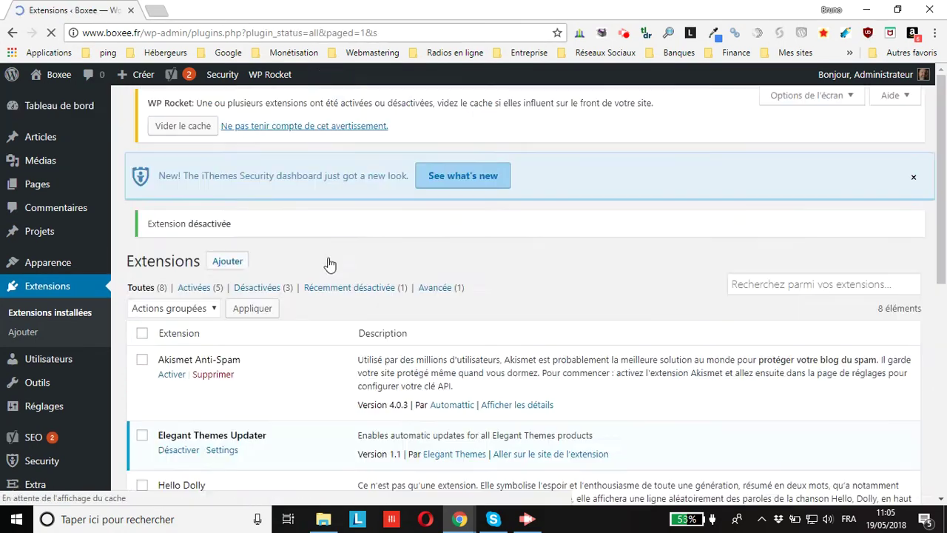
Step: Delete the deactivated UpdraftPlus - Sauvegarde/Restauration extension along with its data and confirm the removal
scroll(328, 260, "down", 5)
scroll(328, 260, "down", 3)
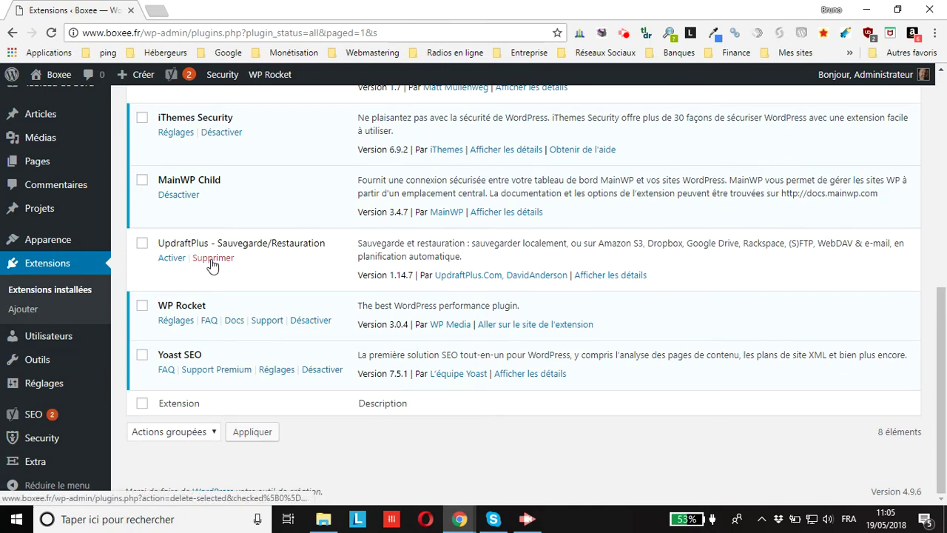
left_click(213, 259)
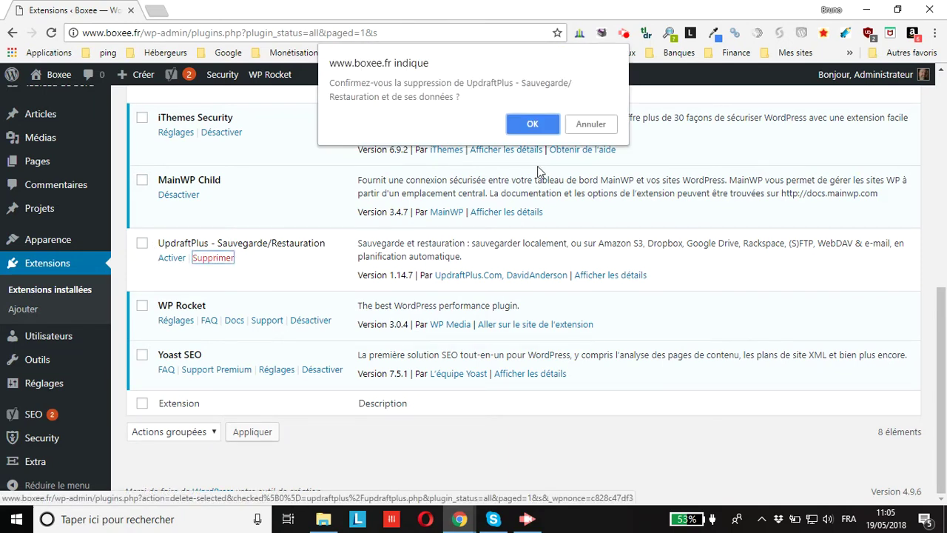
left_click(533, 120)
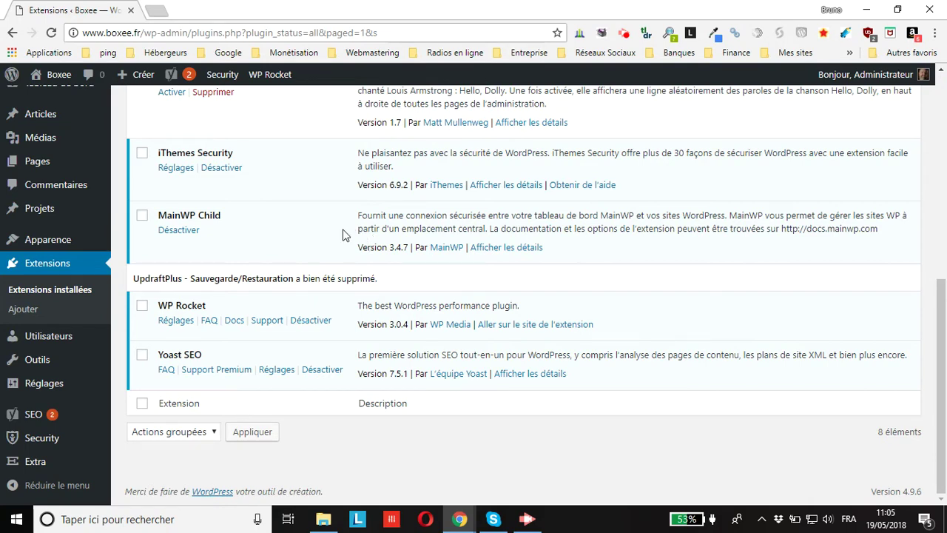
Step: Clear the WP Rocket cache following the removal of the extension
scroll(278, 180, "up", 6)
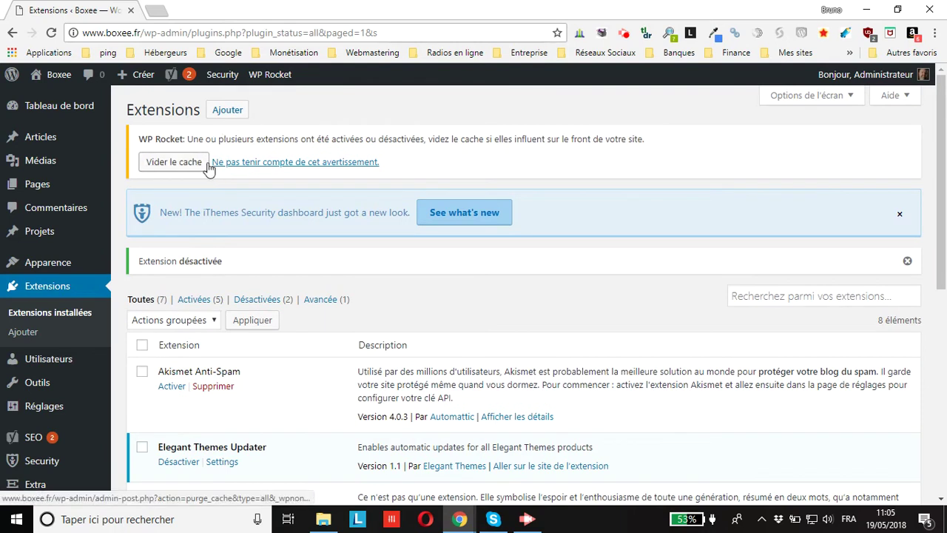
left_click(166, 169)
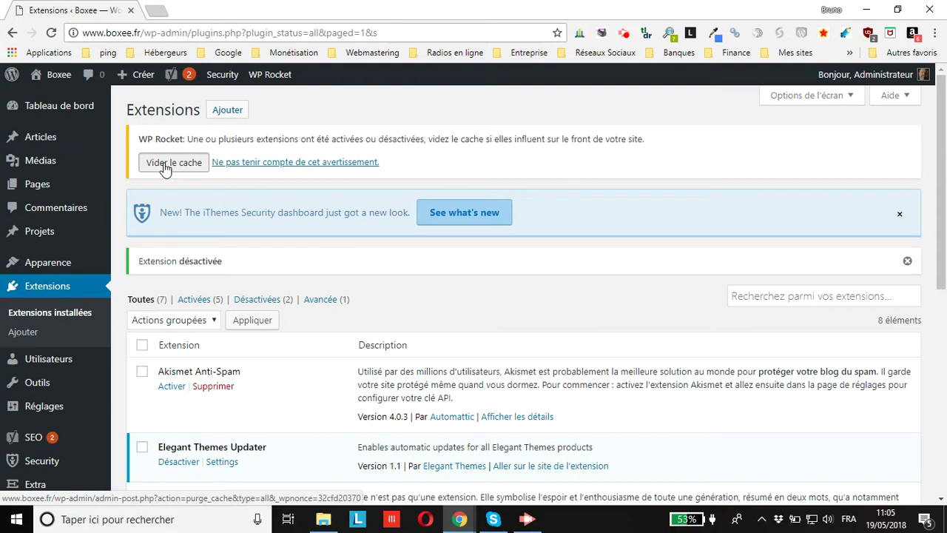
left_click(166, 169)
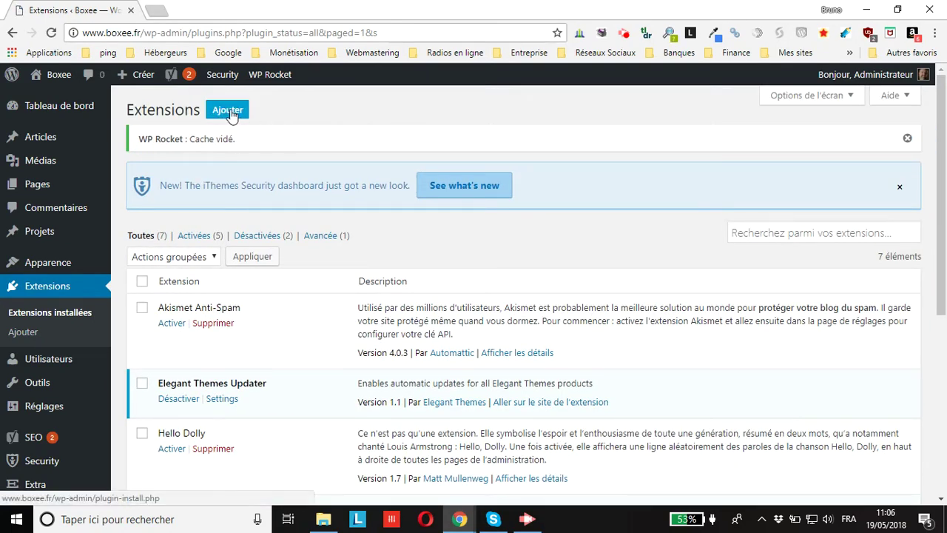
Step: Start uploading a new extension and browse to the Dropbox folder WordPress > Extensions > Premium for its file
left_click(228, 111)
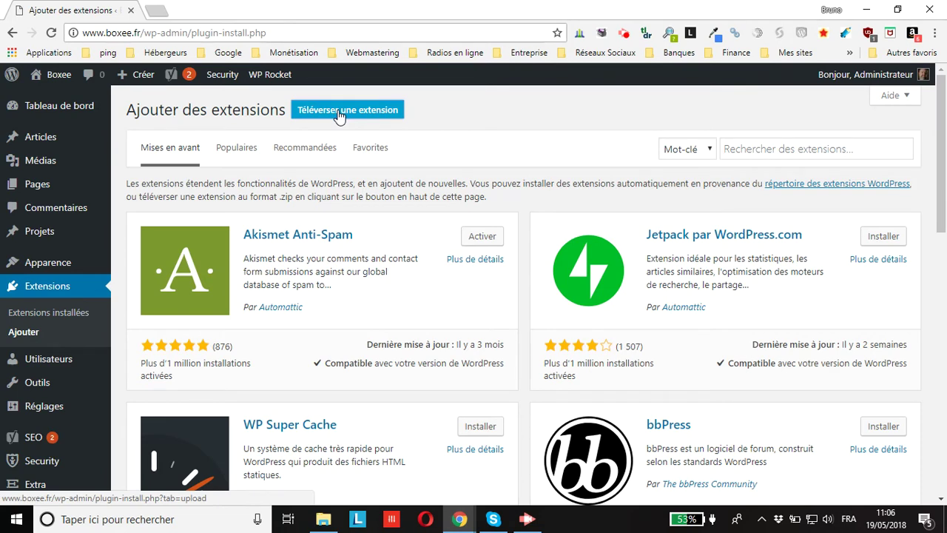
left_click(338, 114)
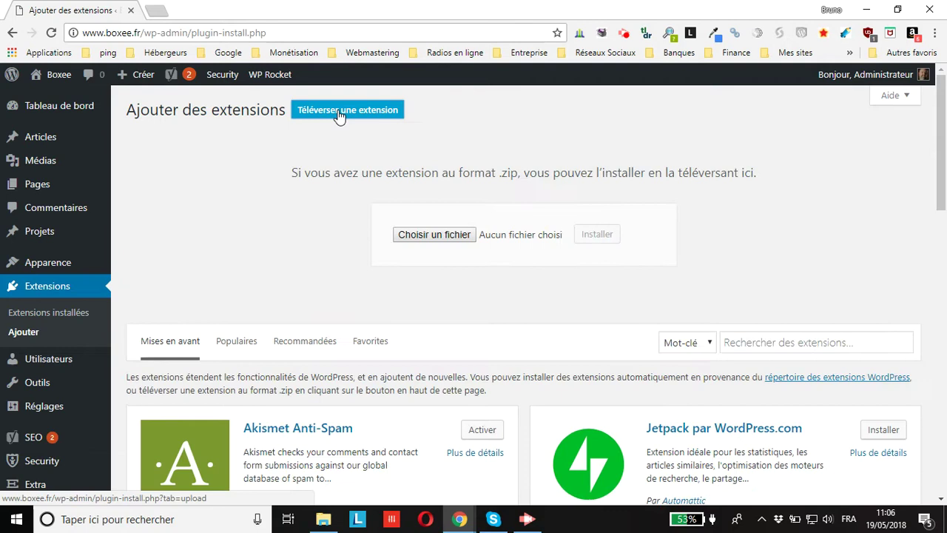
left_click(429, 237)
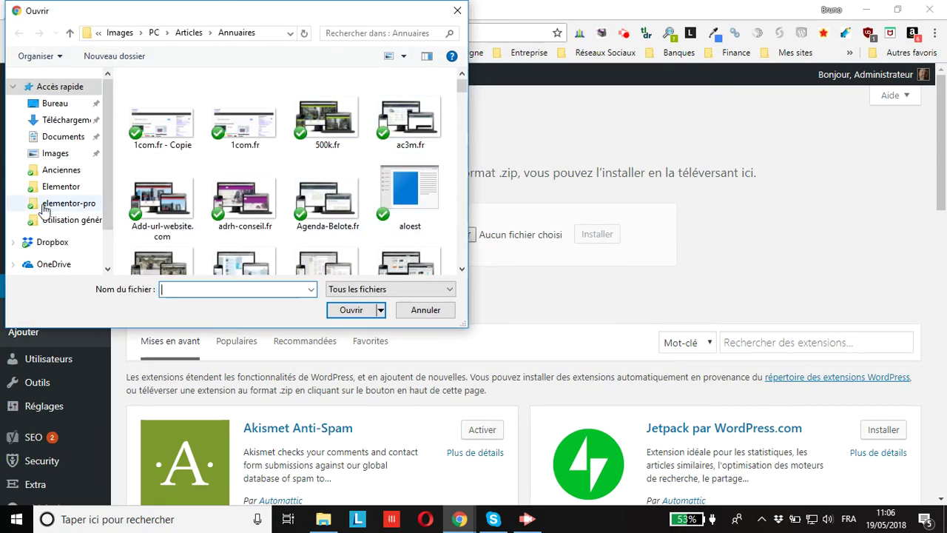
scroll(45, 215, "down", 1)
left_click(53, 183)
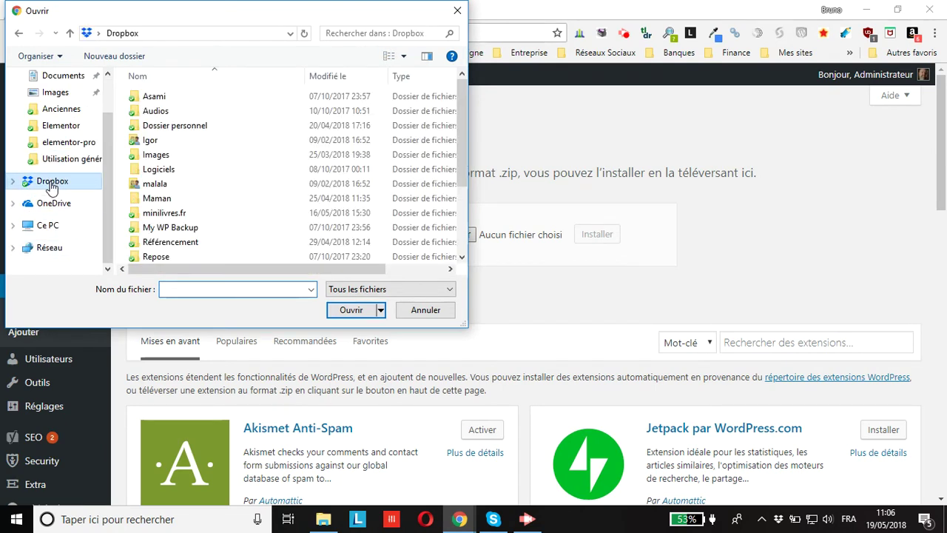
scroll(176, 215, "down", 3)
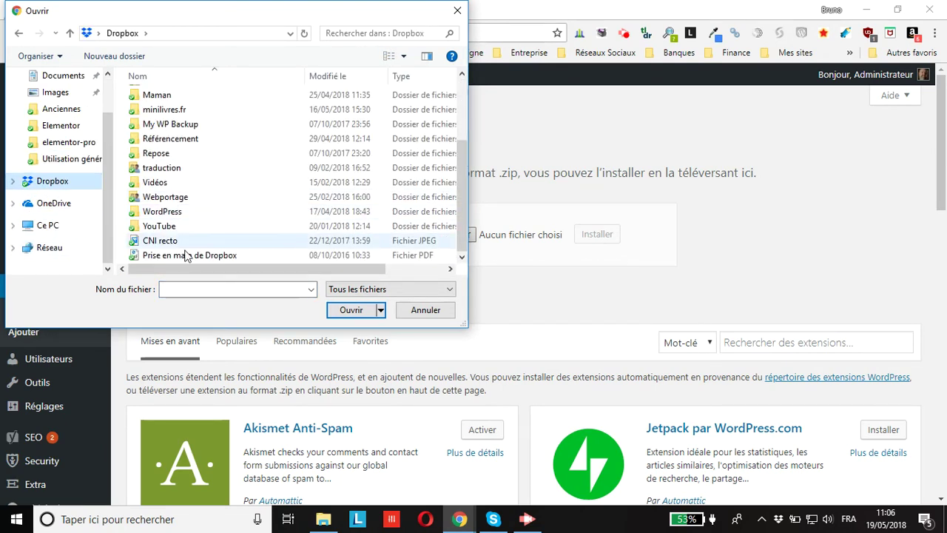
double_click(162, 211)
double_click(177, 200)
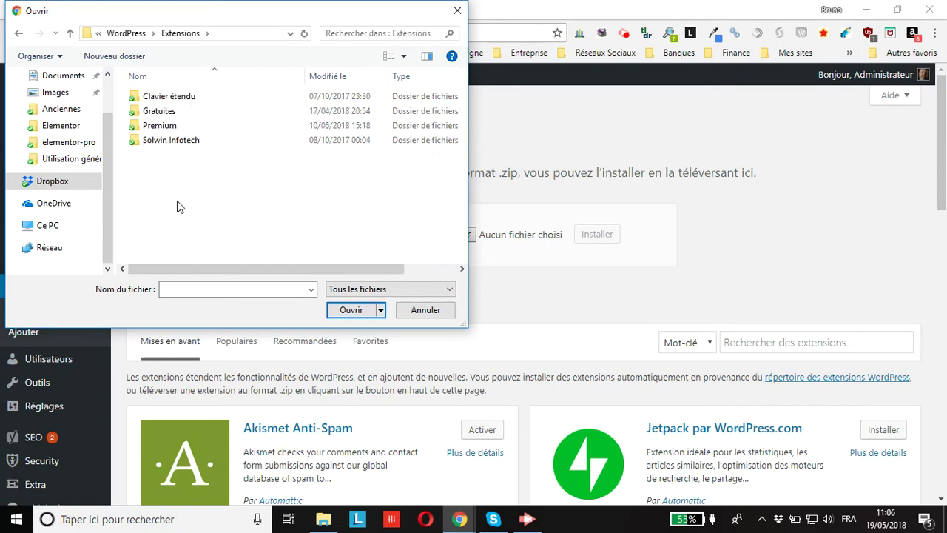
double_click(176, 124)
Step: Choose the updraftplus.2.14.7 archive from the UpDraftPlus Premium folder and install it
scroll(192, 226, "down", 15)
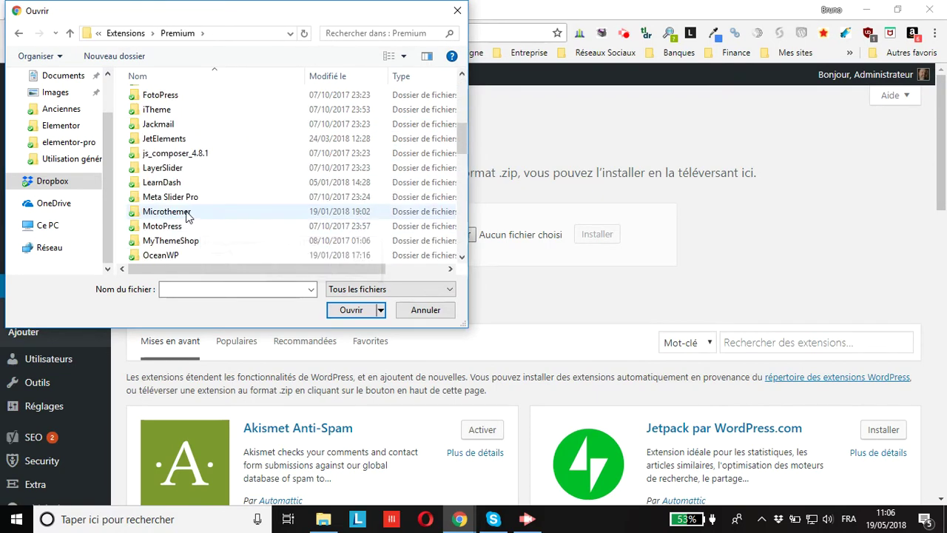
scroll(187, 220, "up", 2)
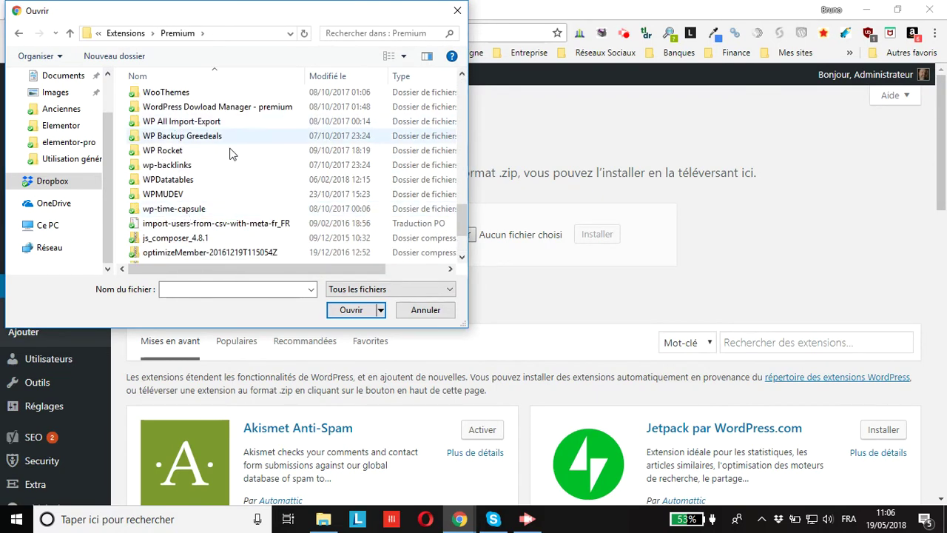
scroll(209, 211, "down", 2)
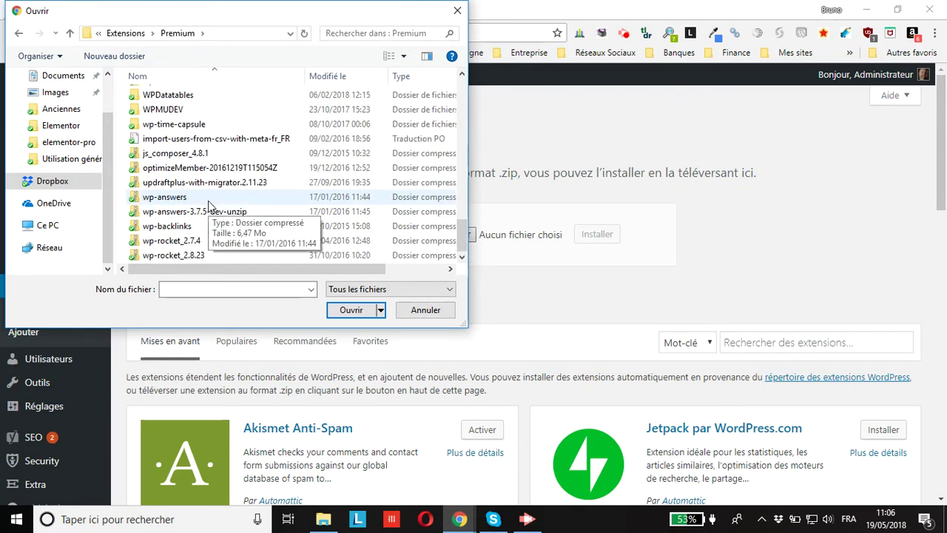
scroll(226, 194, "up", 1)
scroll(226, 193, "up", 4)
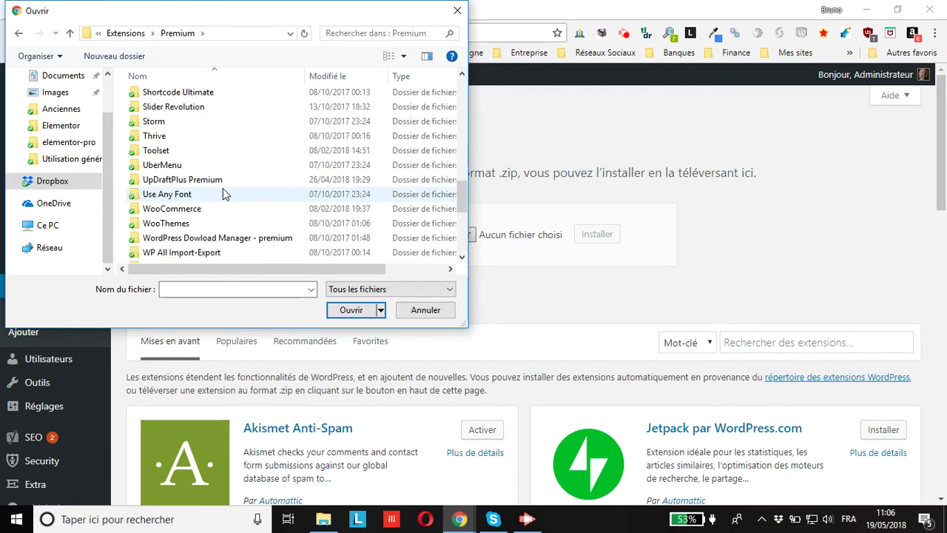
double_click(216, 181)
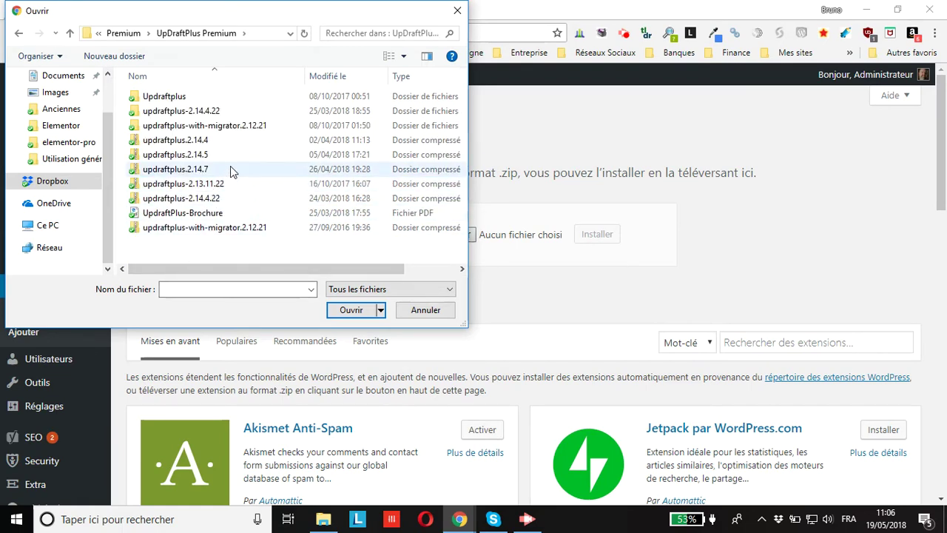
double_click(184, 170)
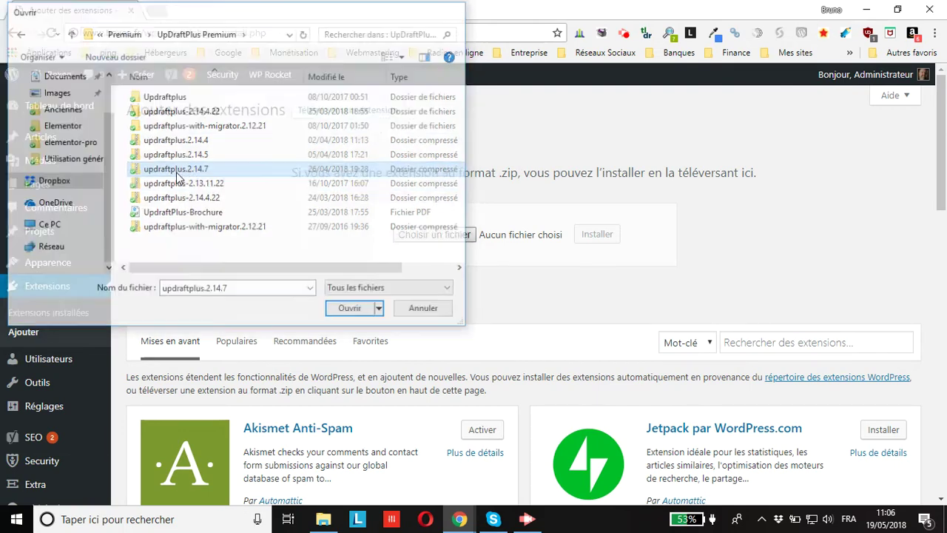
left_click(596, 234)
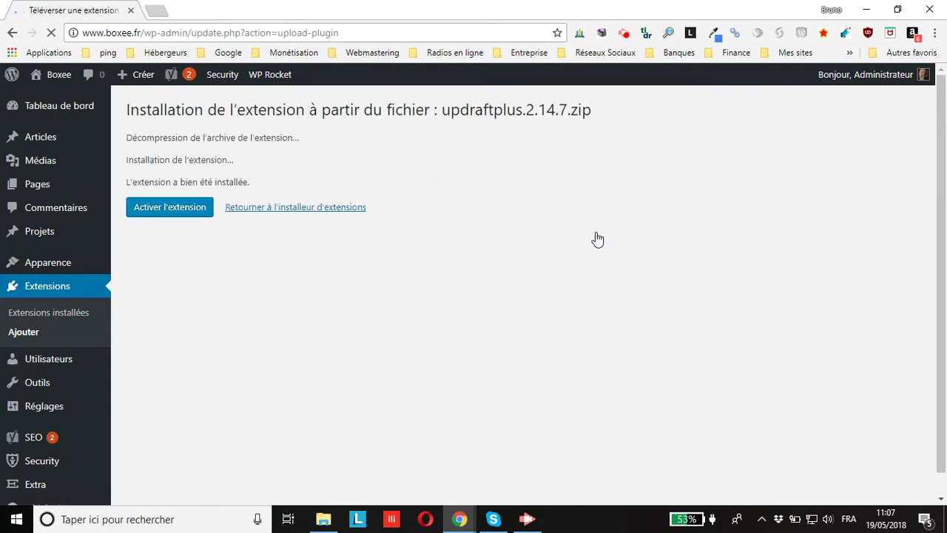
Step: Activate the newly installed UpdraftPlus extension and clear the WP Rocket cache
left_click(170, 212)
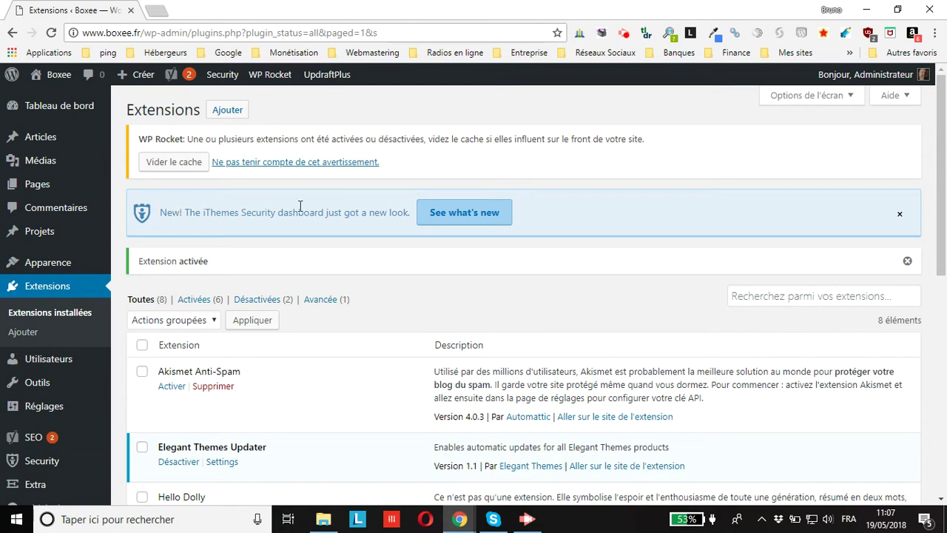
left_click(169, 166)
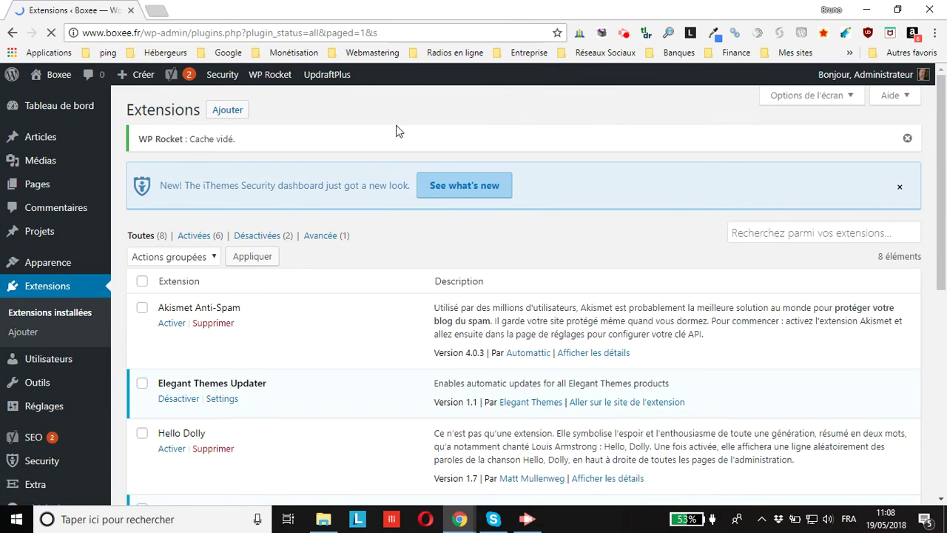
Step: Review the UpdraftPlus settings for backup schedules, remote storage, Dropbox folder, included files, database encryption and email reports
mouse_move(320, 77)
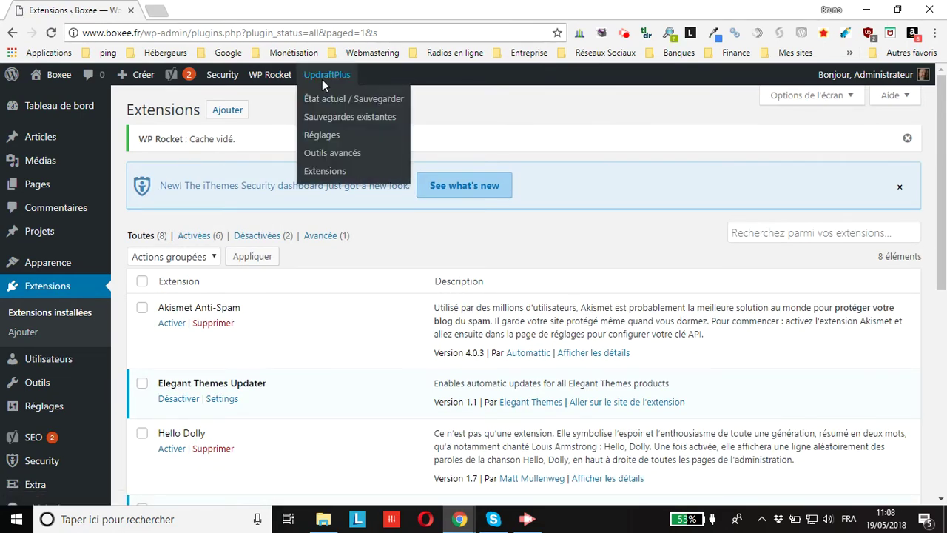
left_click(317, 143)
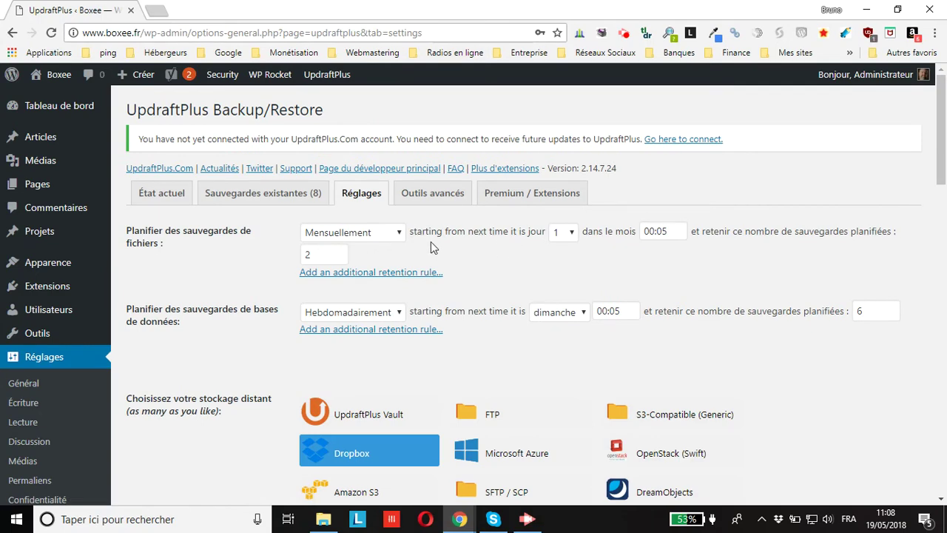
scroll(352, 337, "down", 4)
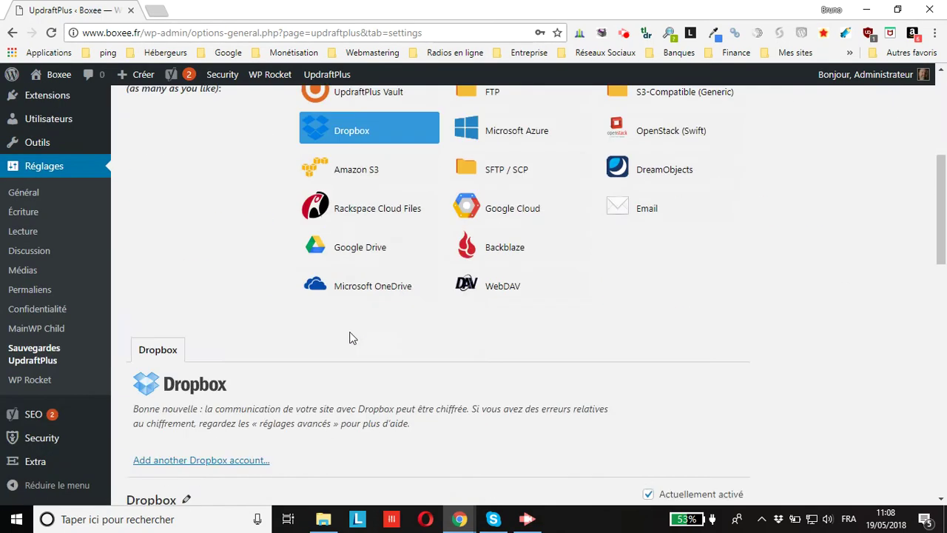
scroll(352, 338, "down", 3)
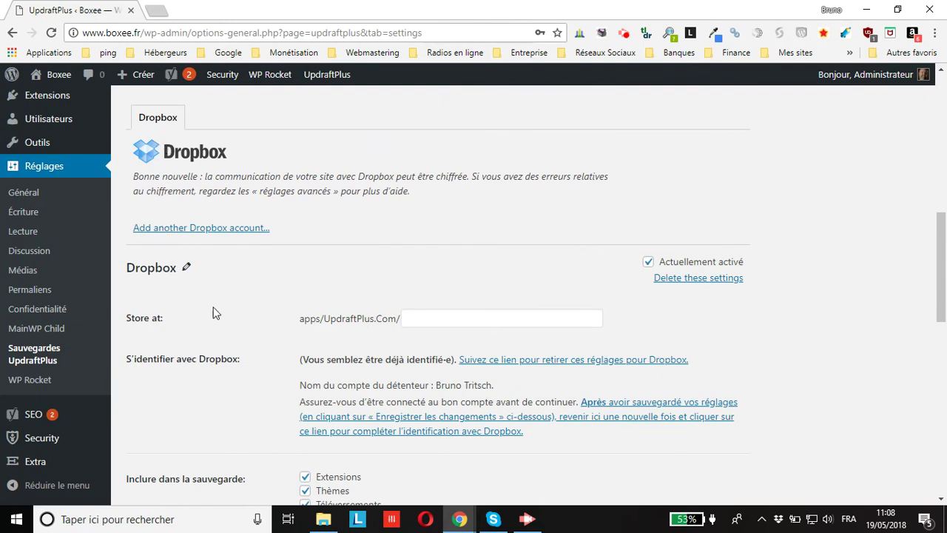
scroll(348, 256, "down", 1)
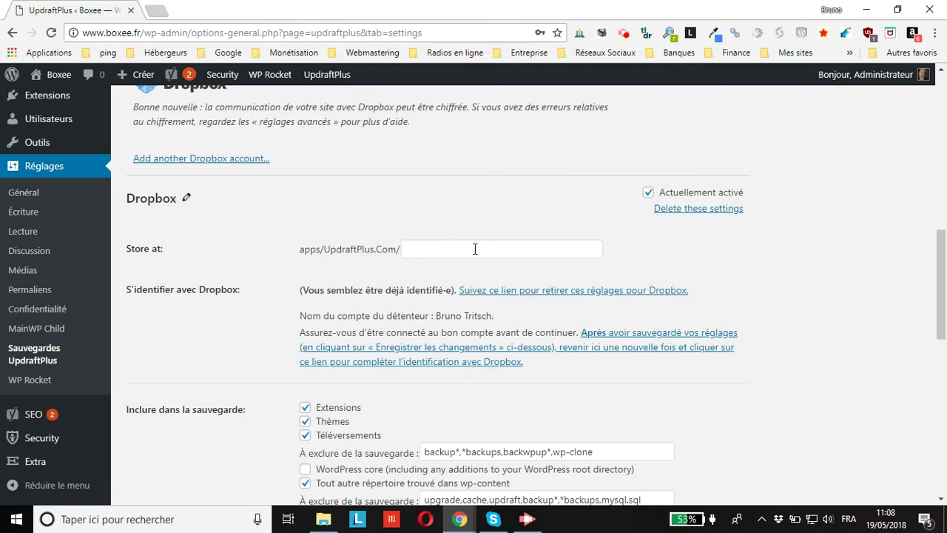
scroll(473, 249, "down", 5)
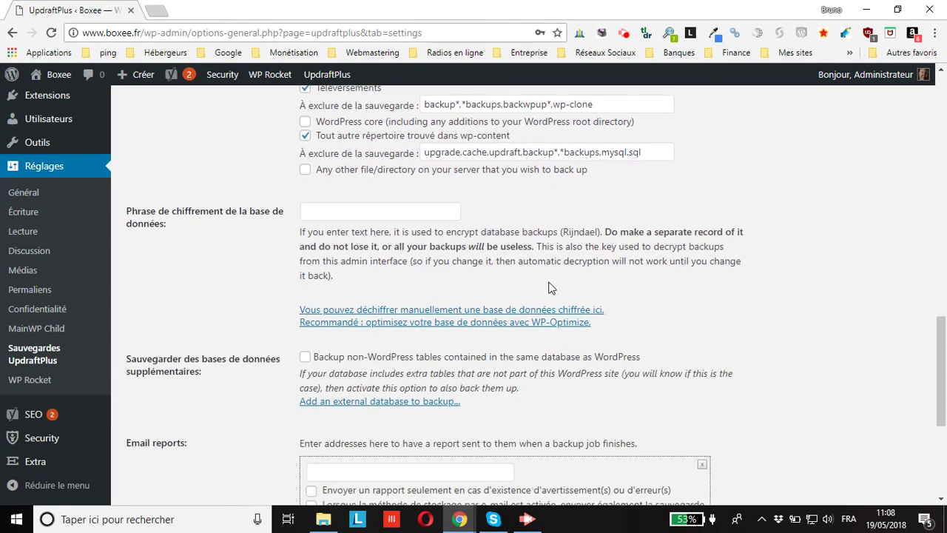
scroll(551, 288, "down", 2)
scroll(551, 288, "down", 1)
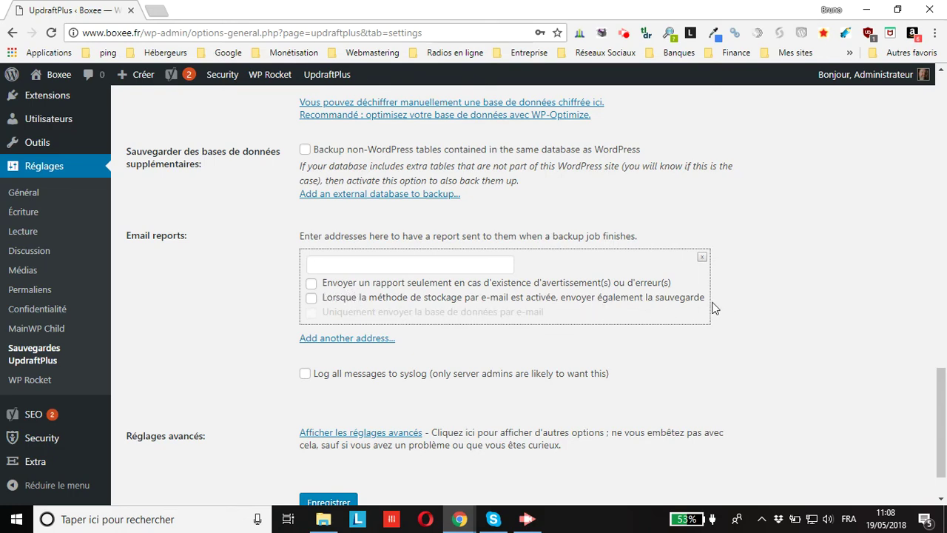
scroll(715, 309, "down", 1)
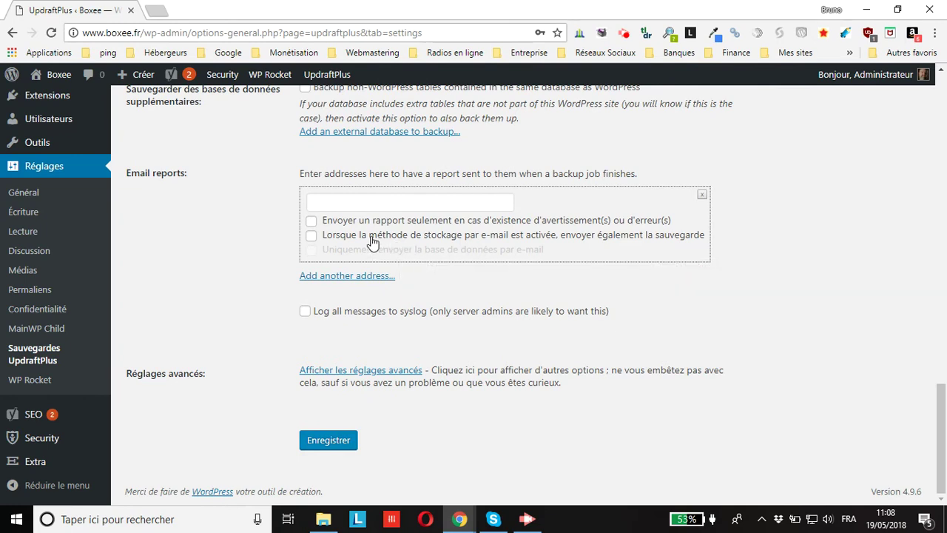
Step: Show the advanced UpdraftPlus settings, enable UpdraftPlus Automatic Backups before updates and save the settings
mouse_move(367, 246)
left_click(348, 370)
scroll(281, 378, "down", 5)
scroll(277, 376, "up", 3)
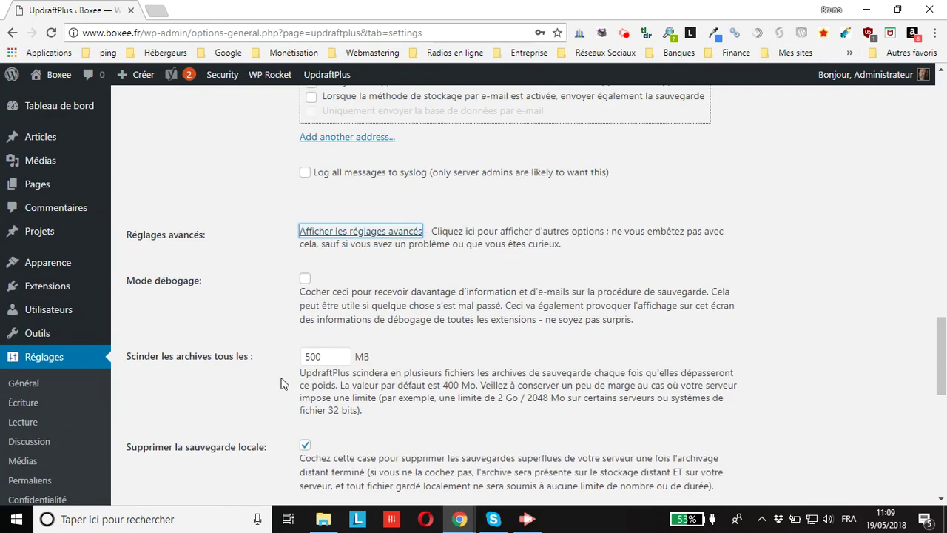
scroll(280, 377, "down", 2)
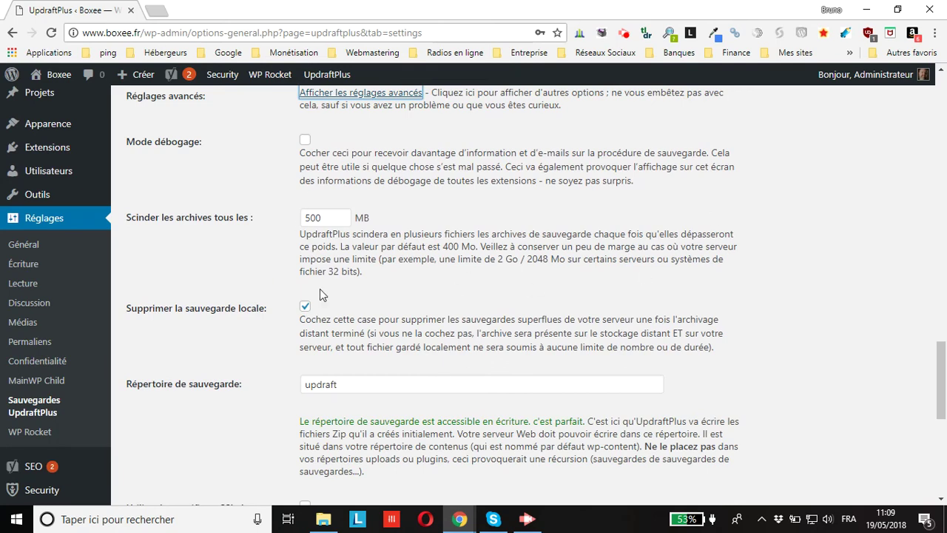
scroll(333, 268, "down", 2)
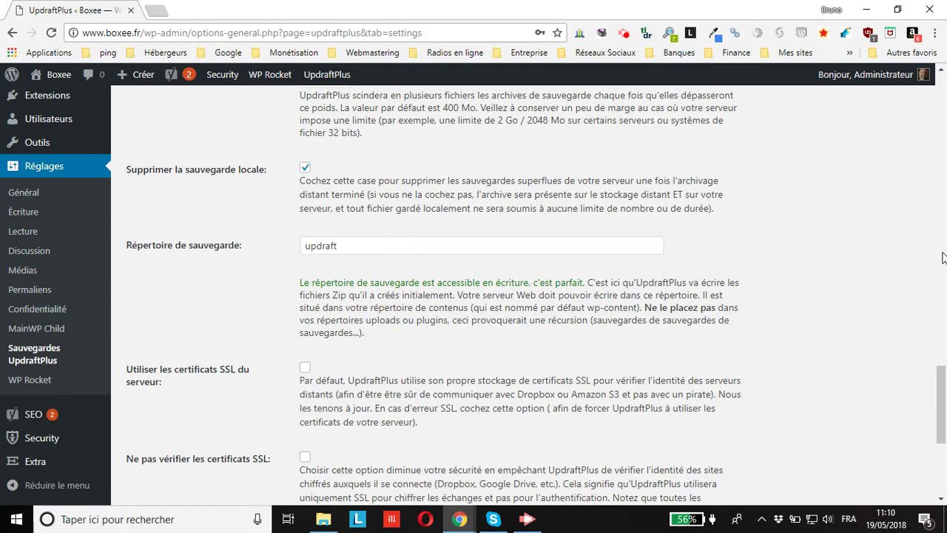
scroll(941, 256, "down", 3)
scroll(944, 257, "down", 3)
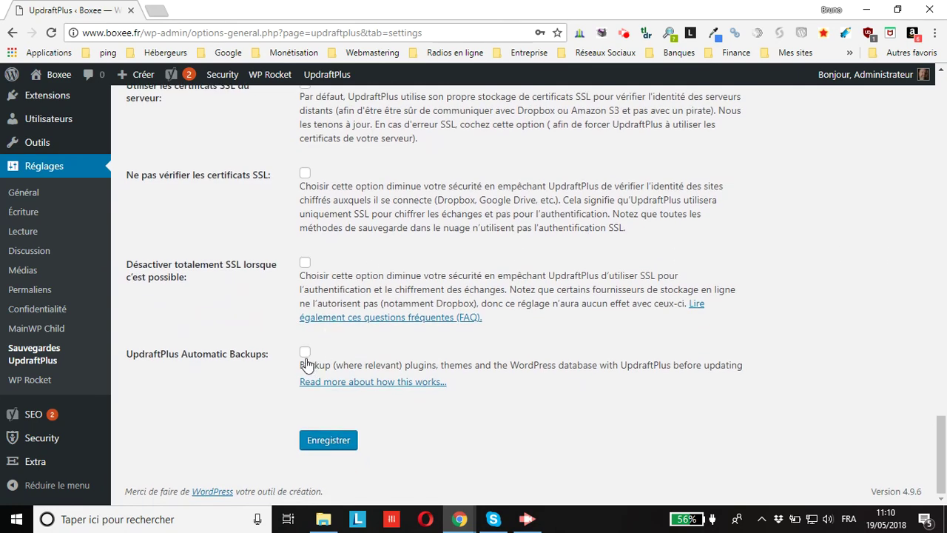
left_click(306, 352)
left_click(327, 438)
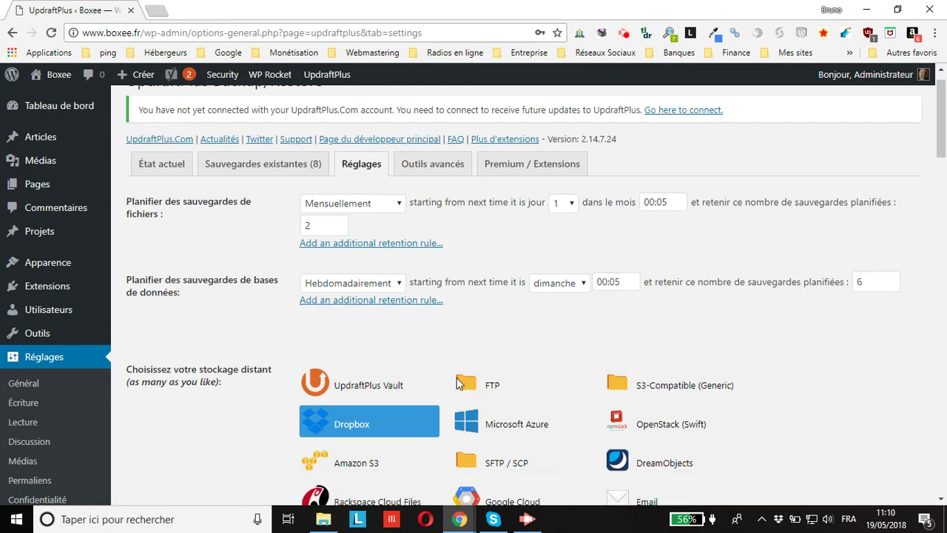
left_click(526, 521)
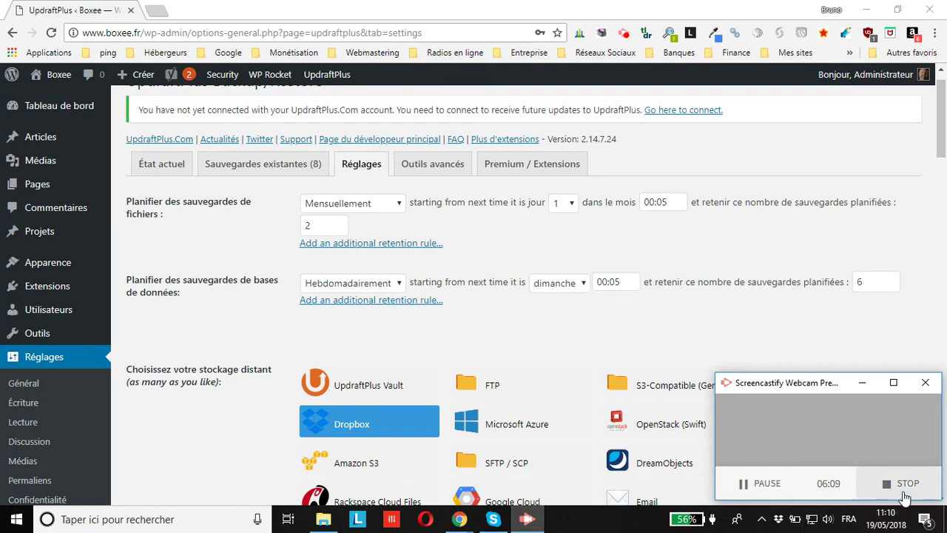